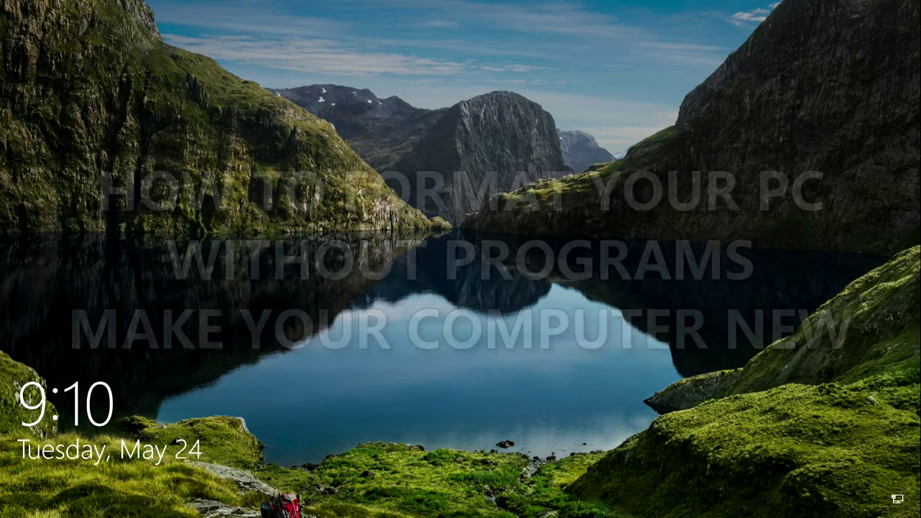
Dismiss the lock screen and enter the account PIN to sign in.
{"action": "key", "text": "Return"}
{"action": "type", "text": "1"}
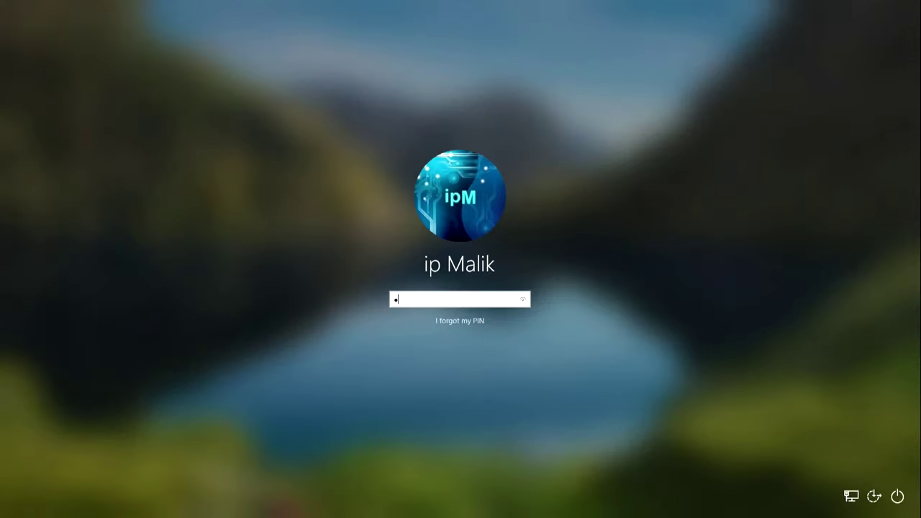
{"action": "type", "text": "234"}
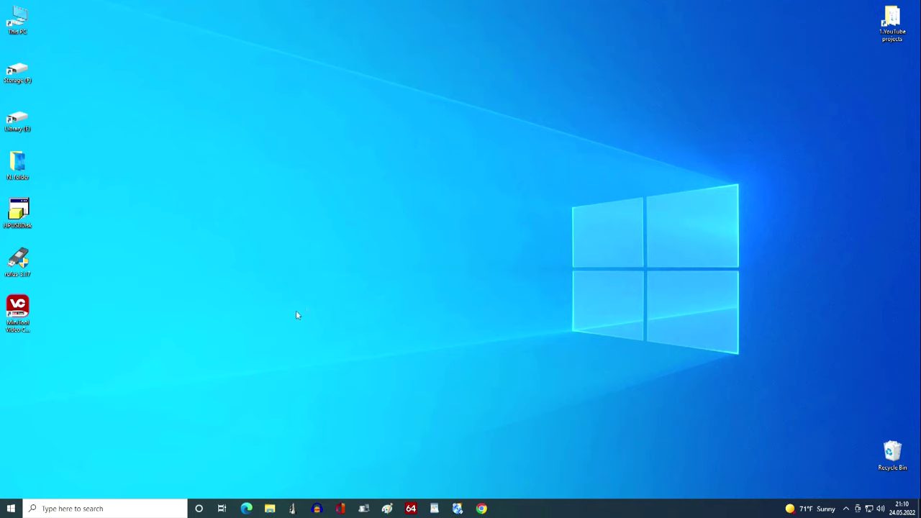
Go to Settings > Update & Security > Recovery and start Reset this PC.
{"action": "left_click", "coordinate": [11, 509]}
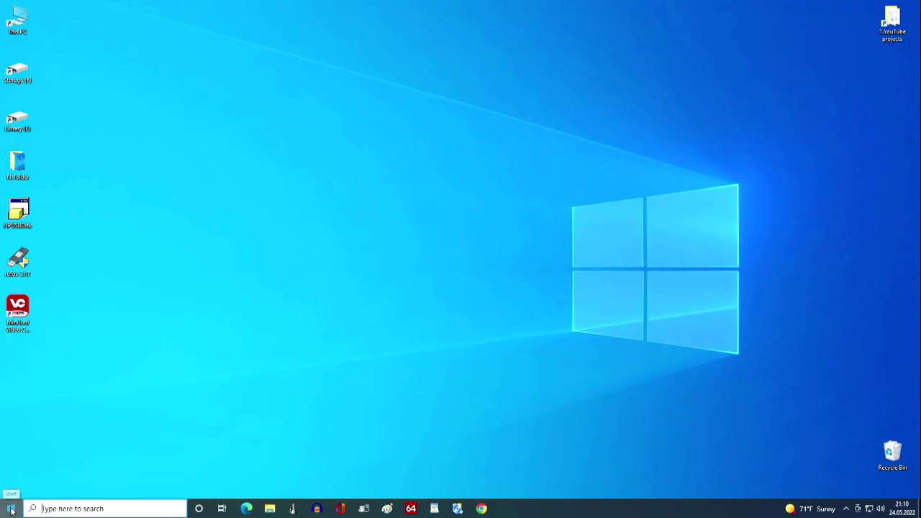
{"action": "mouse_move", "coordinate": [11, 464]}
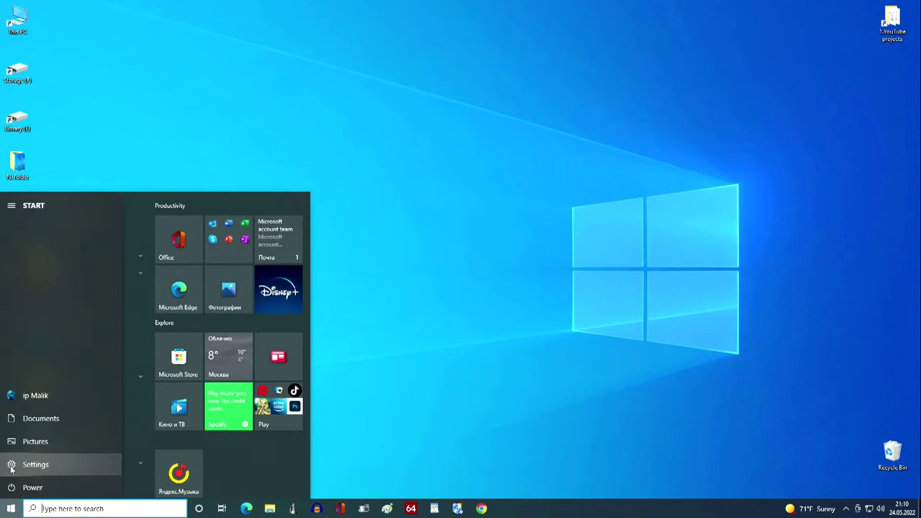
{"action": "left_click", "coordinate": [97, 465]}
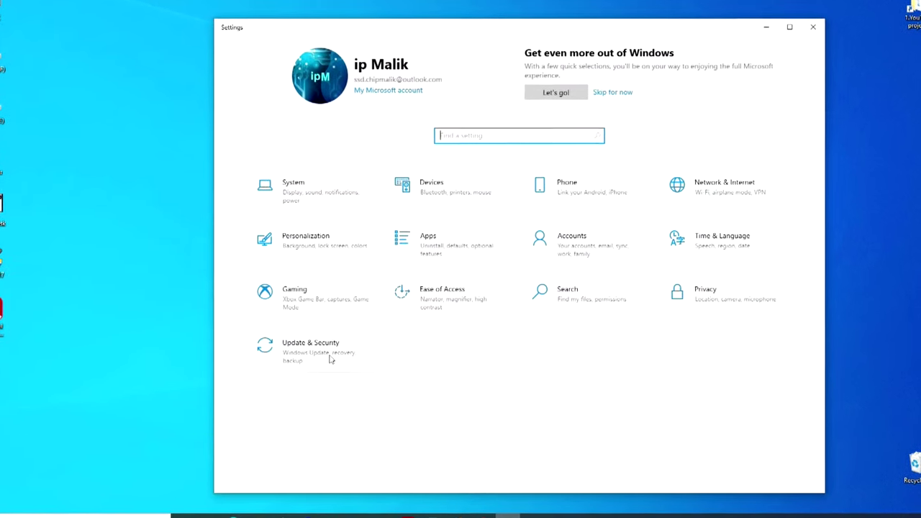
{"action": "left_click", "coordinate": [330, 360]}
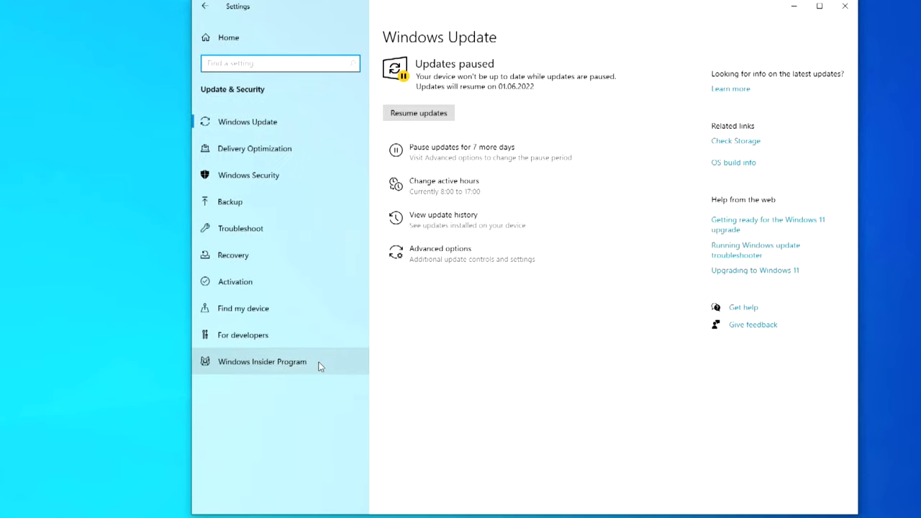
{"action": "left_click", "coordinate": [332, 259]}
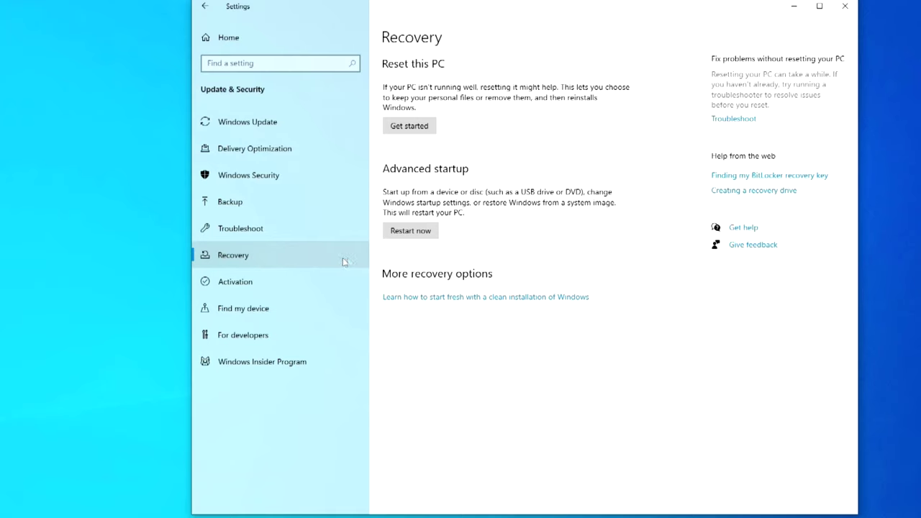
{"action": "left_click", "coordinate": [434, 134]}
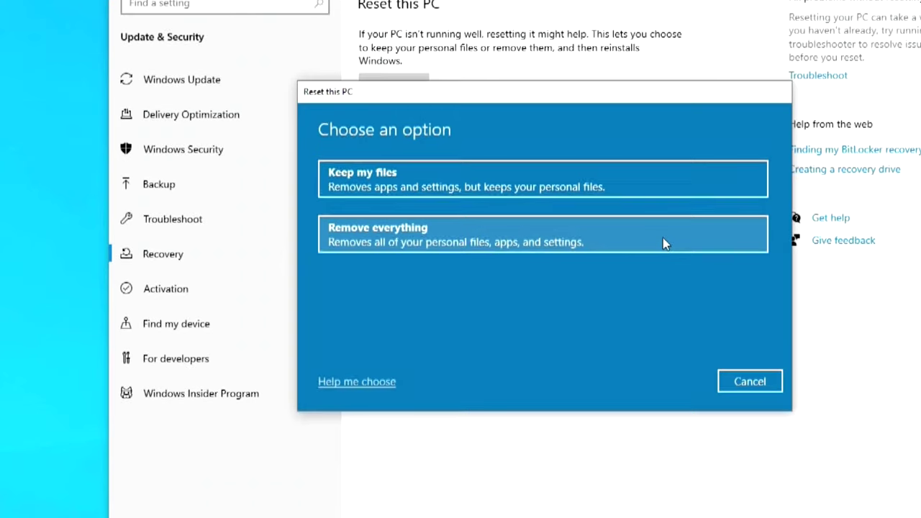
Choose Remove everything and Local reinstall, then bring up Change settings for the reset.
{"action": "left_click", "coordinate": [663, 238]}
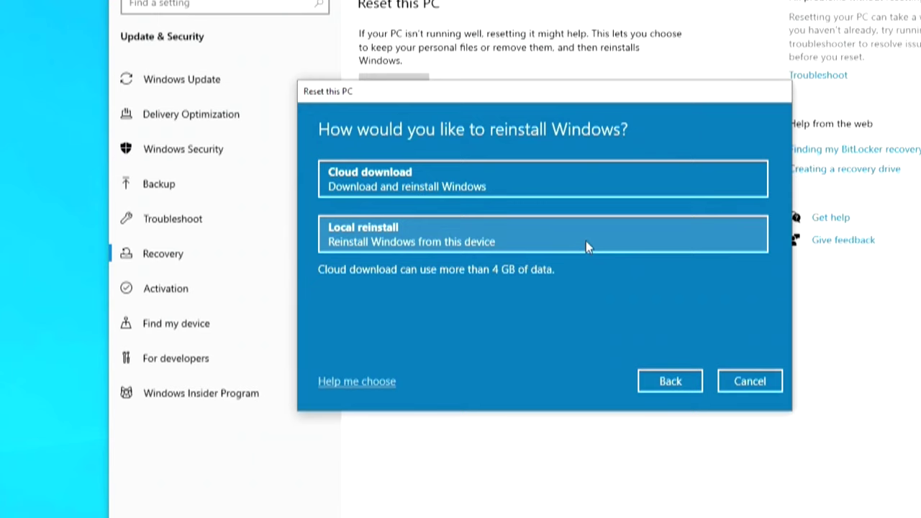
{"action": "left_click", "coordinate": [586, 242]}
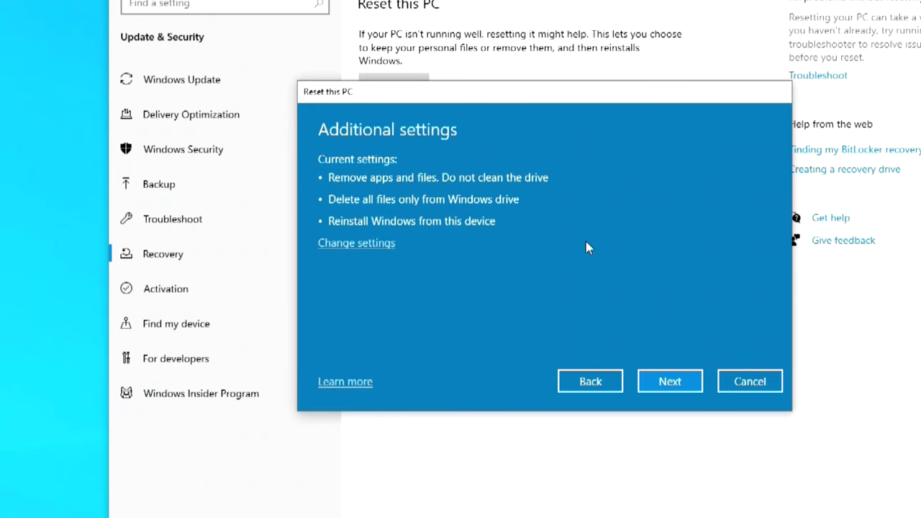
{"action": "left_click", "coordinate": [365, 246]}
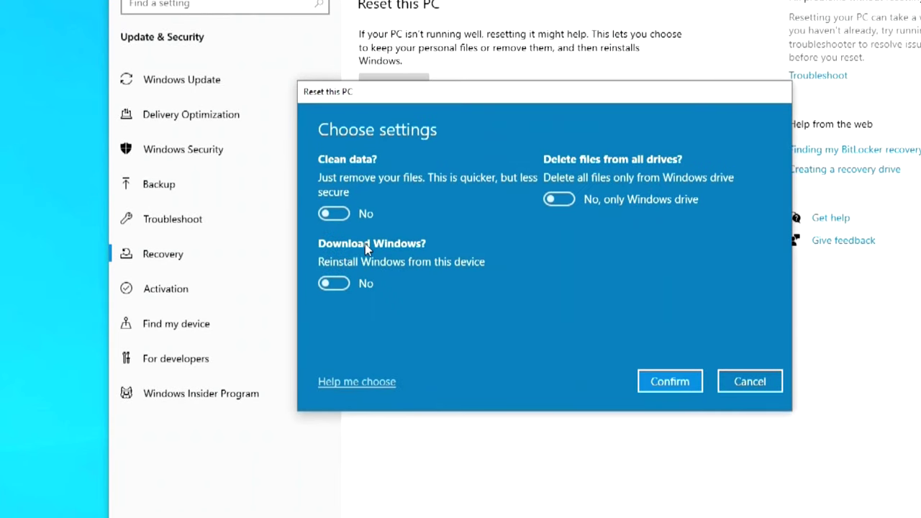
Turn Clean data on, keep Download Windows off, enable all-drives deletion, and confirm.
{"action": "left_click", "coordinate": [335, 215]}
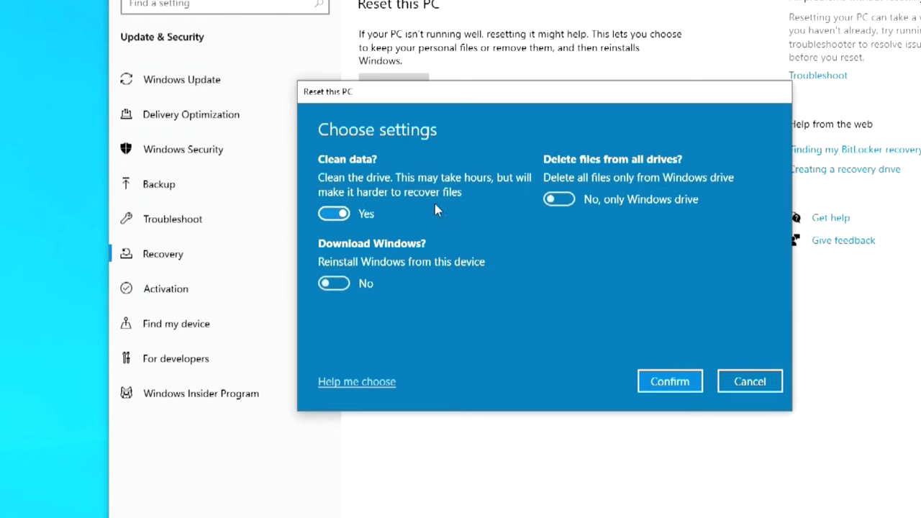
{"action": "left_click", "coordinate": [342, 285]}
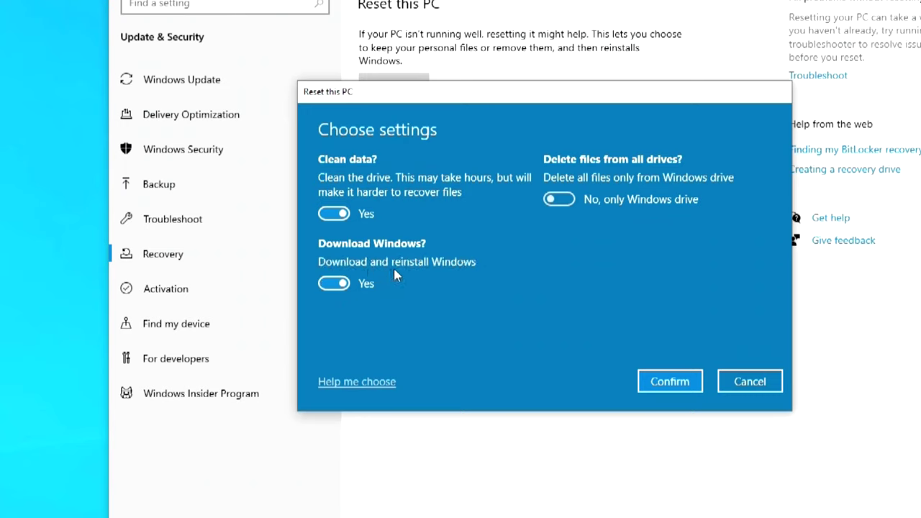
{"action": "left_click", "coordinate": [336, 286]}
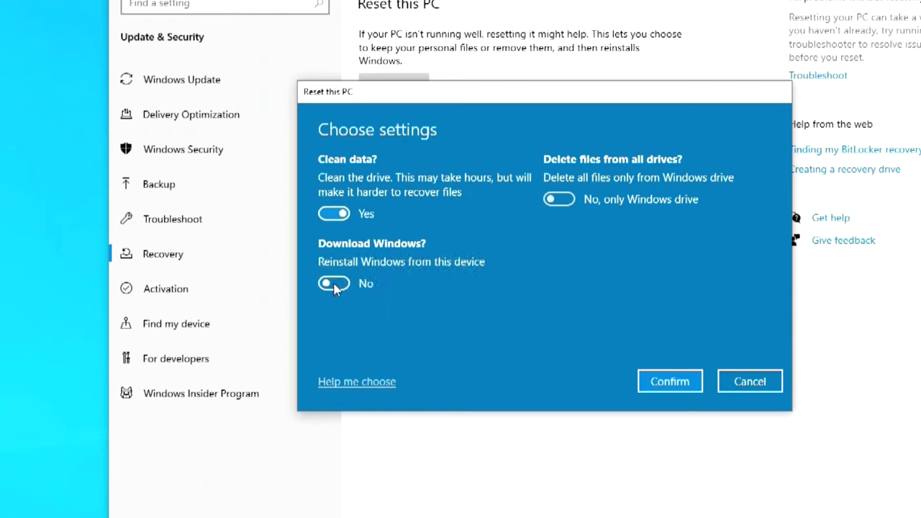
{"action": "left_click", "coordinate": [559, 200]}
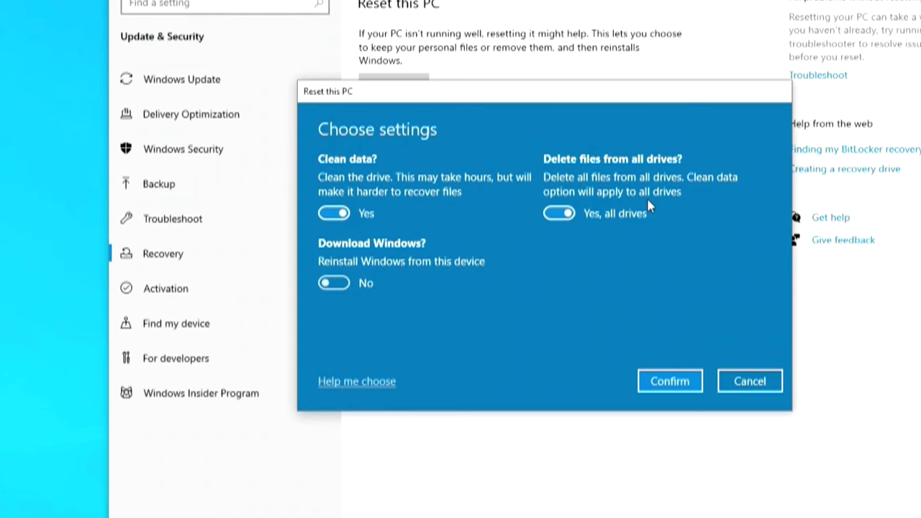
{"action": "left_click", "coordinate": [645, 386]}
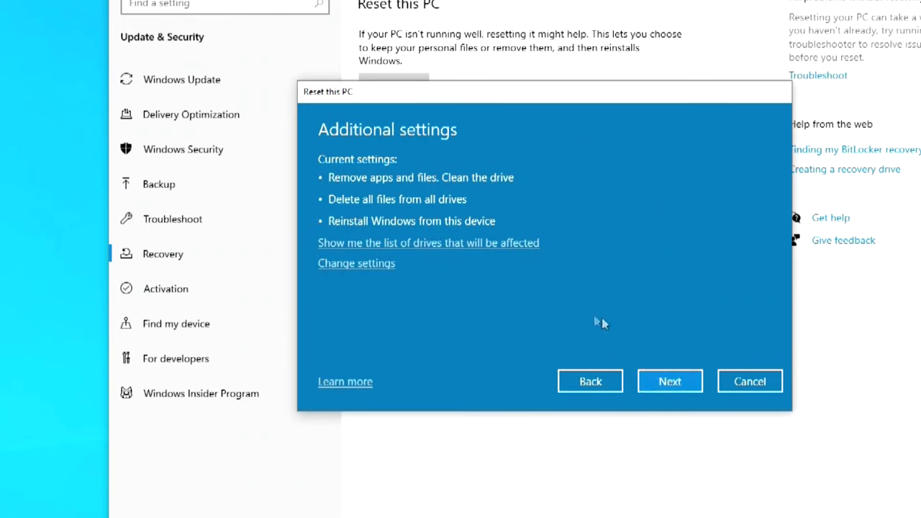
Review the affected drives, then restrict file deletion to the Windows drive and confirm.
{"action": "left_click", "coordinate": [502, 244]}
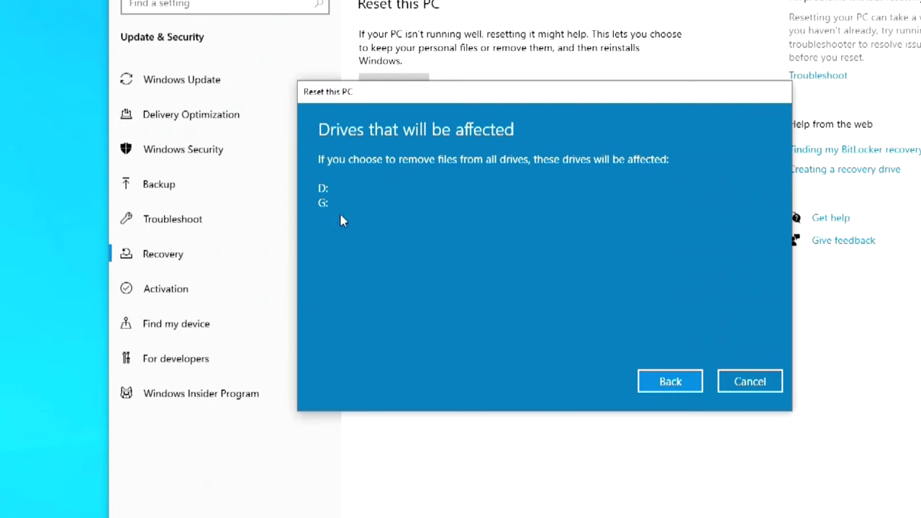
{"action": "left_click", "coordinate": [646, 388]}
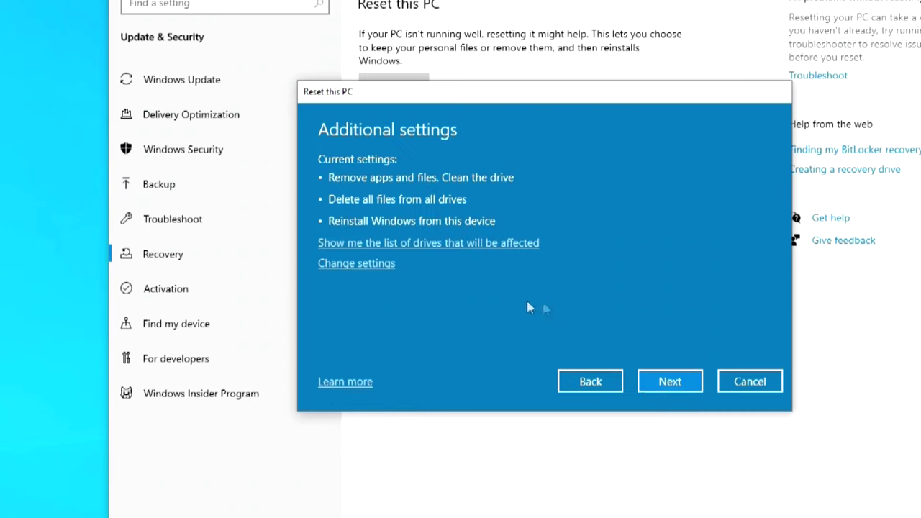
{"action": "left_click", "coordinate": [387, 264]}
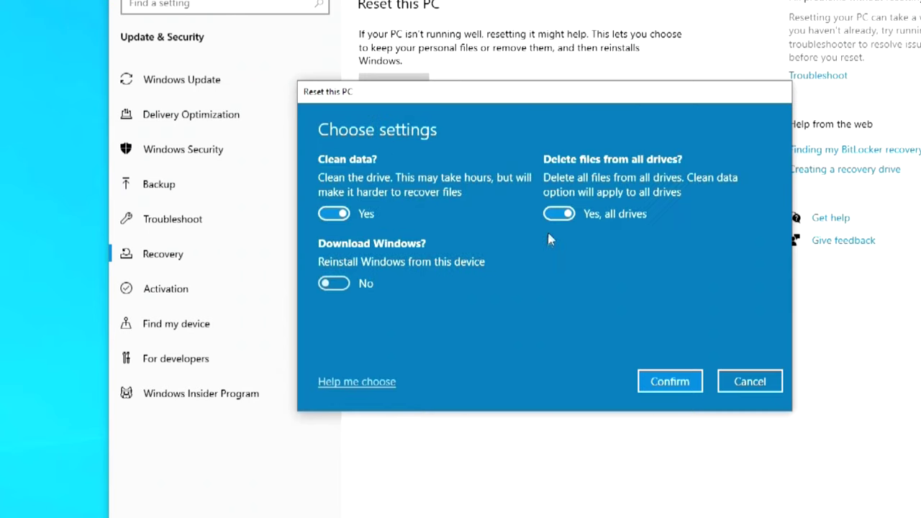
{"action": "left_click", "coordinate": [556, 212]}
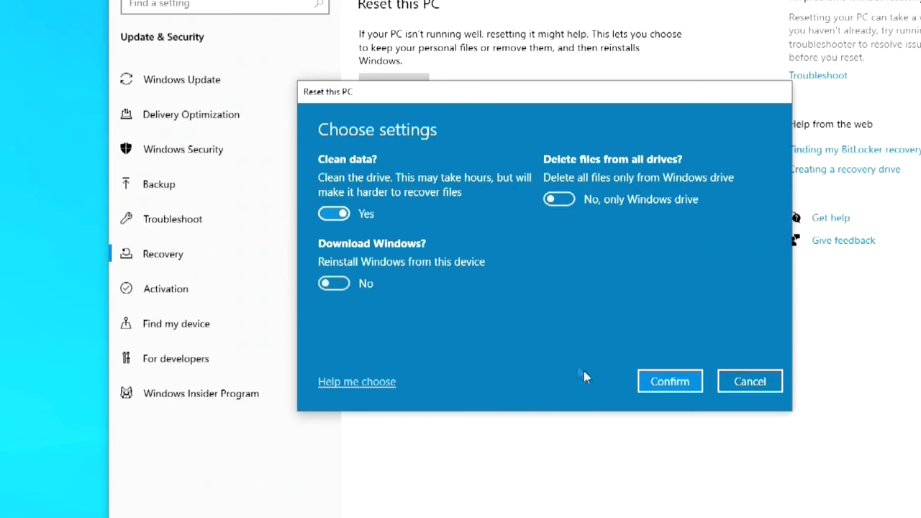
{"action": "left_click", "coordinate": [647, 389]}
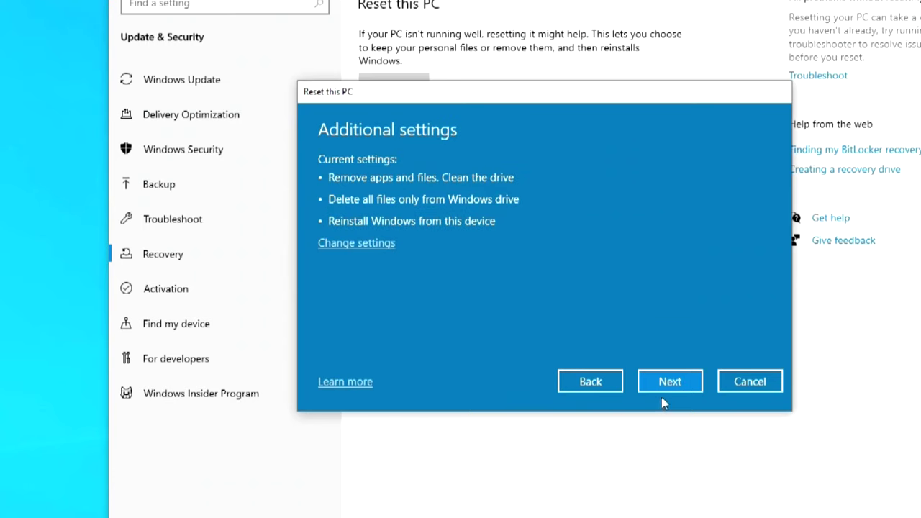
Pass the final confirmation and start resetting the PC.
{"action": "left_click", "coordinate": [691, 383]}
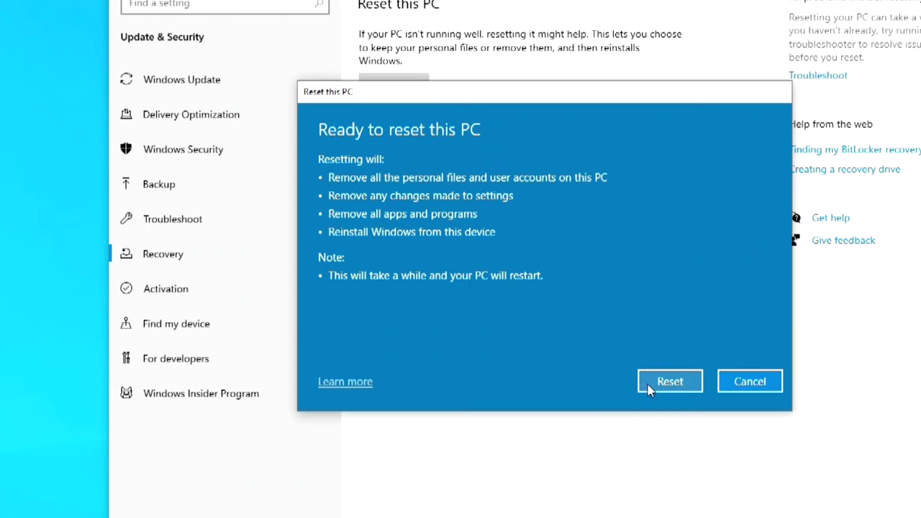
{"action": "left_click", "coordinate": [650, 390]}
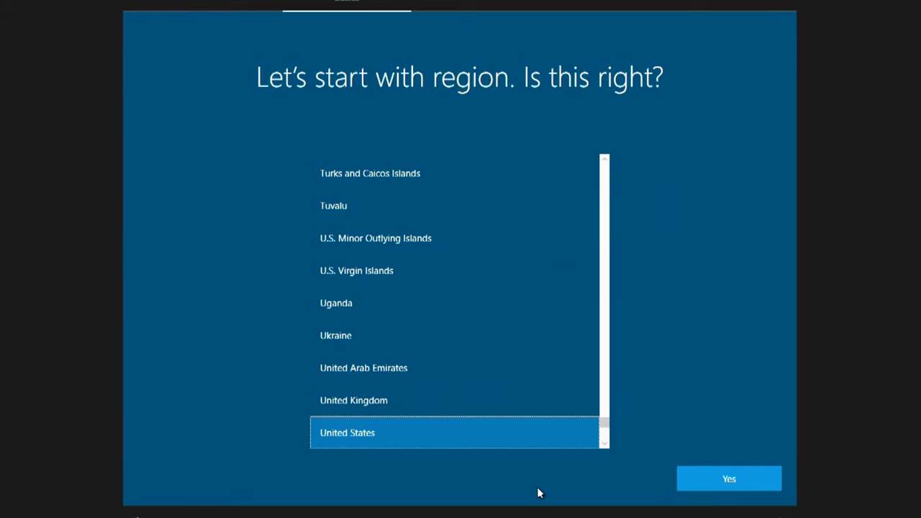
Keep United States region and US keyboard, skip a second layout, and accept the licence.
{"action": "left_click", "coordinate": [691, 482]}
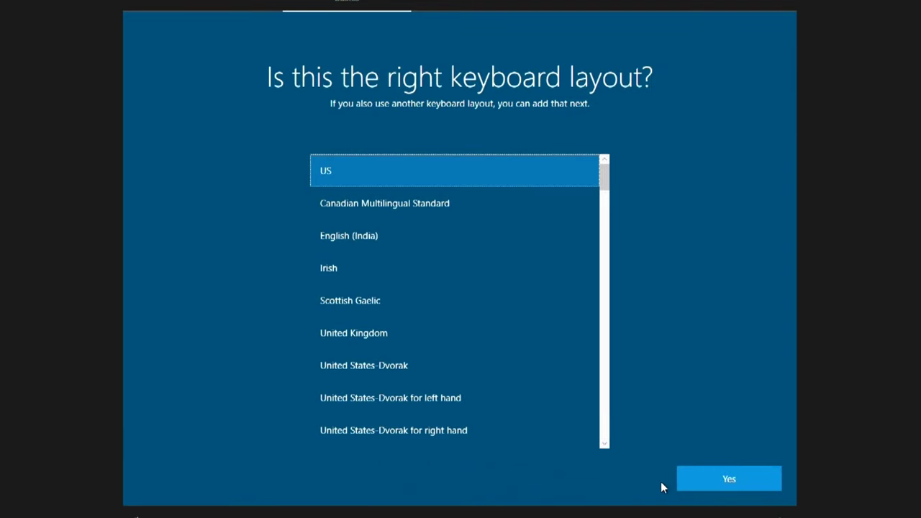
{"action": "left_click", "coordinate": [690, 481]}
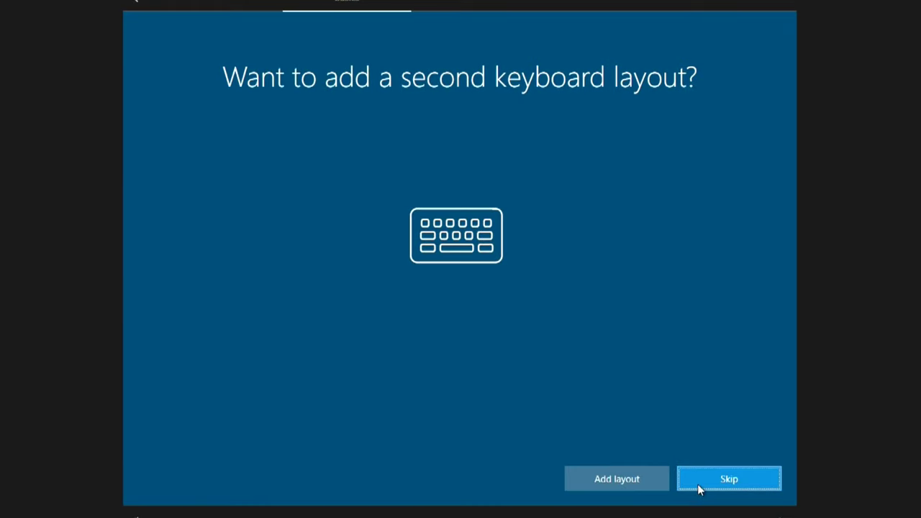
{"action": "left_click", "coordinate": [698, 483]}
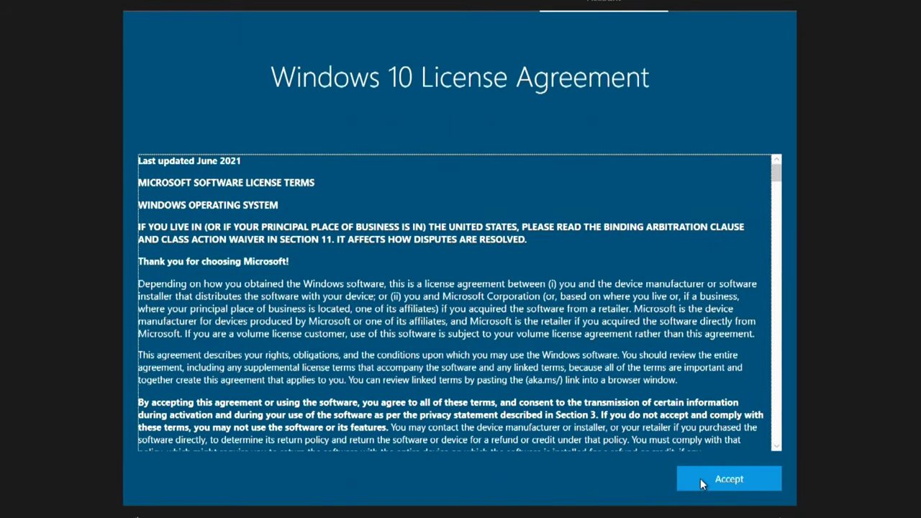
{"action": "left_click", "coordinate": [702, 483]}
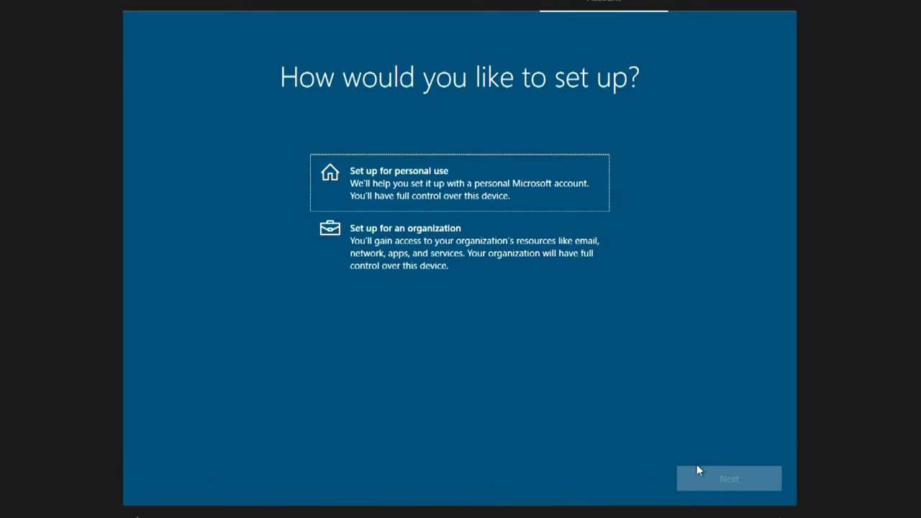
Choose Set up for personal use, then take the Offline account and Limited experience route.
{"action": "left_click", "coordinate": [588, 206]}
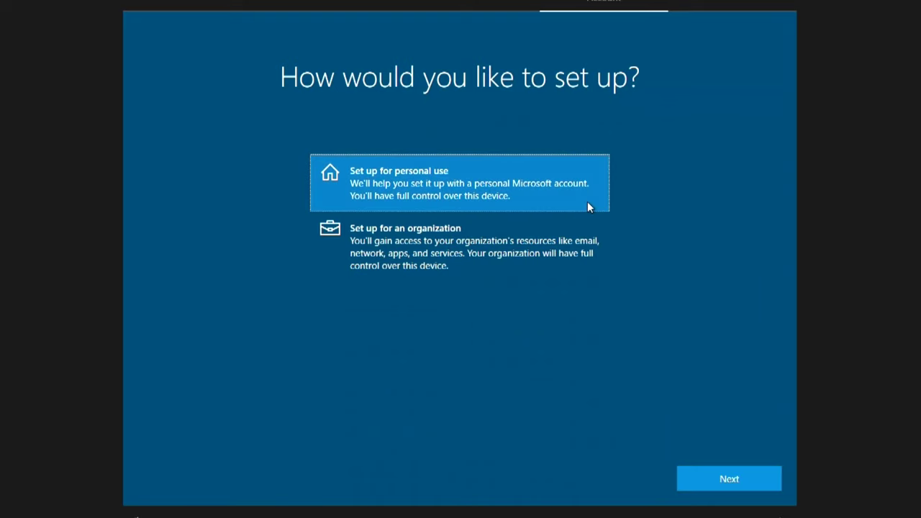
{"action": "left_click", "coordinate": [693, 480]}
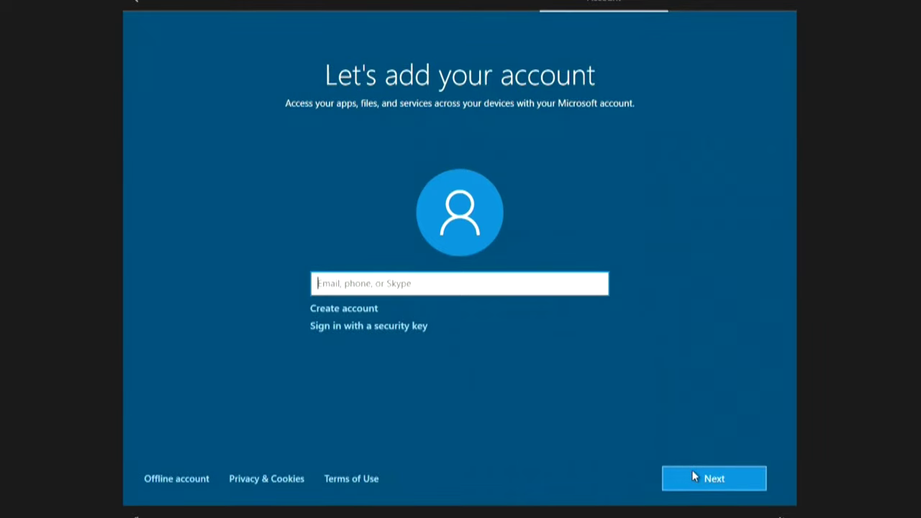
{"action": "left_click", "coordinate": [187, 479]}
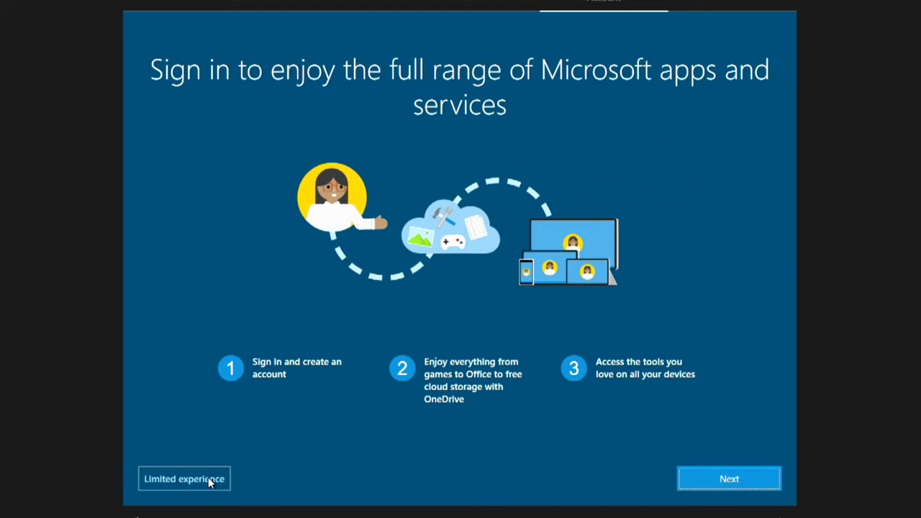
{"action": "left_click", "coordinate": [208, 478]}
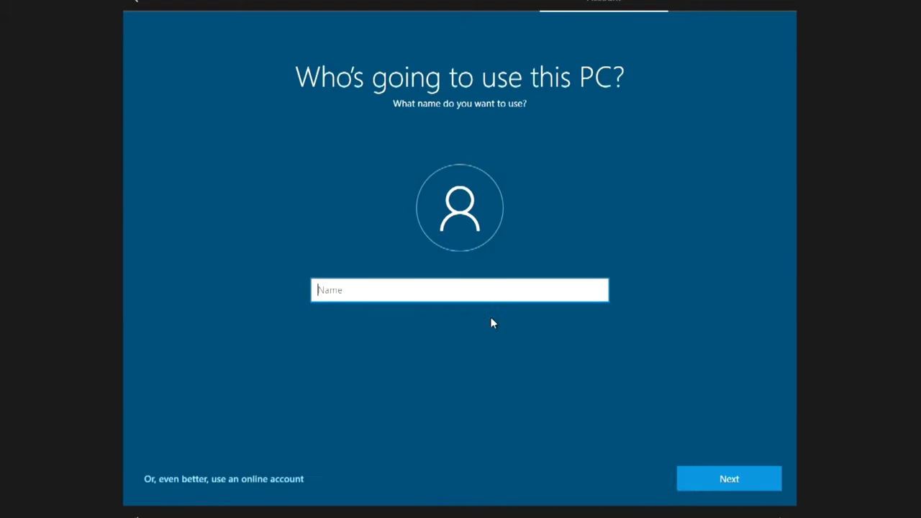
Enter the local account name and continue with a blank password.
{"action": "type", "text": "Bond"}
{"action": "left_click", "coordinate": [691, 487]}
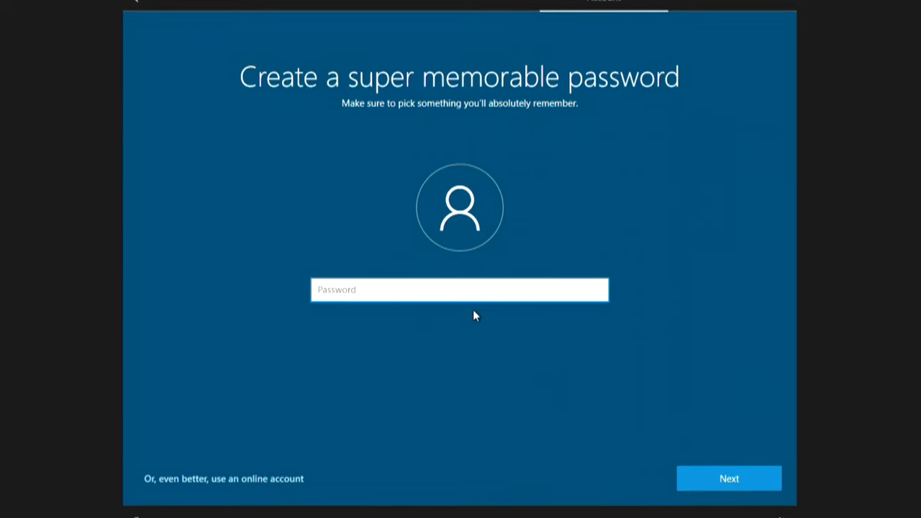
{"action": "left_click", "coordinate": [693, 481]}
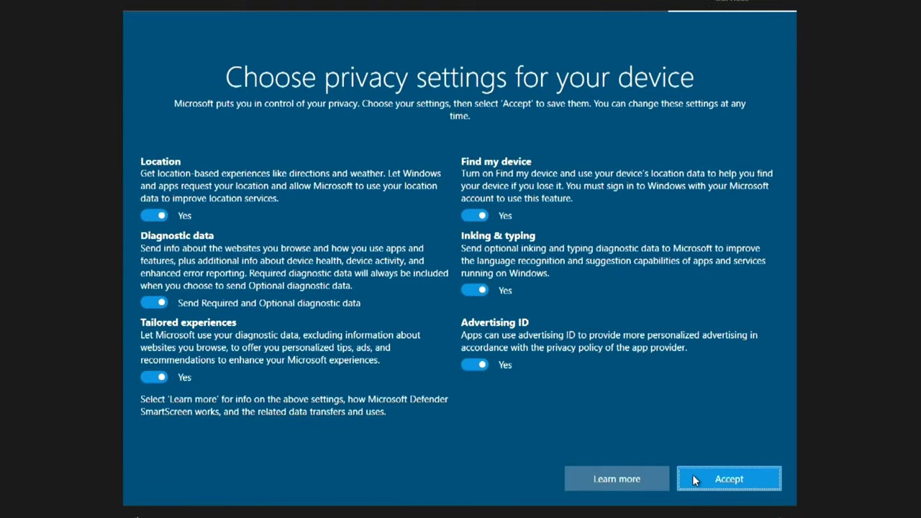
Set all six privacy options, location through advertising ID, to No and accept.
{"action": "left_click", "coordinate": [156, 215]}
{"action": "left_click", "coordinate": [155, 302]}
{"action": "left_click", "coordinate": [155, 377]}
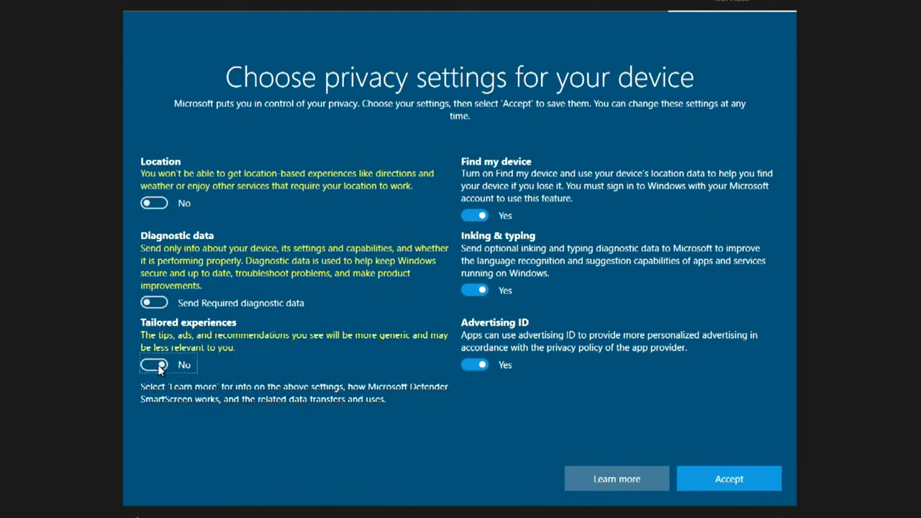
{"action": "left_click", "coordinate": [470, 216]}
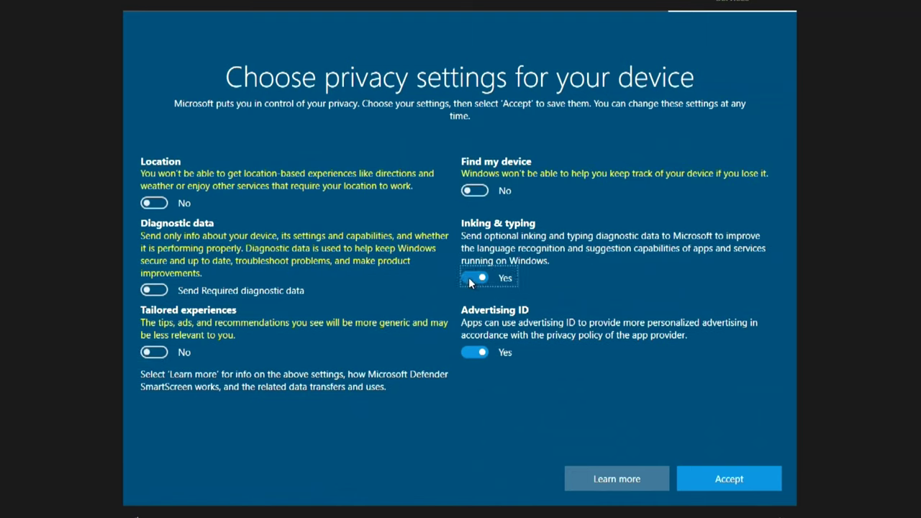
{"action": "left_click", "coordinate": [469, 277]}
{"action": "left_click", "coordinate": [468, 352]}
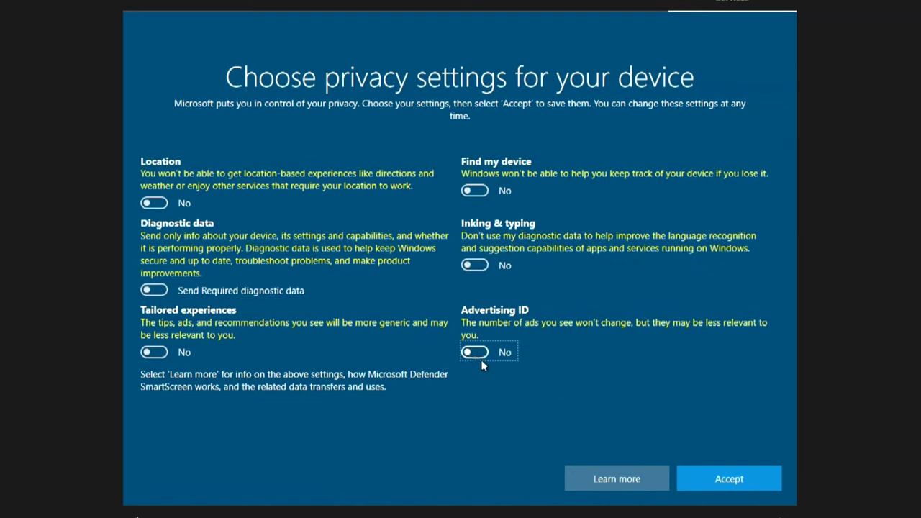
{"action": "left_click", "coordinate": [696, 481]}
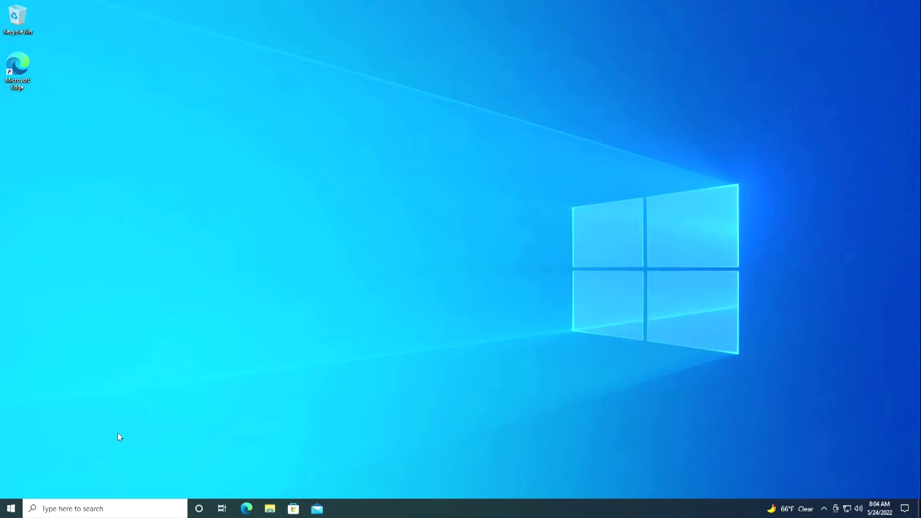
Open Settings > Update & Security > Activation to confirm Windows 10 Pro's digital license.
{"action": "left_click", "coordinate": [11, 509]}
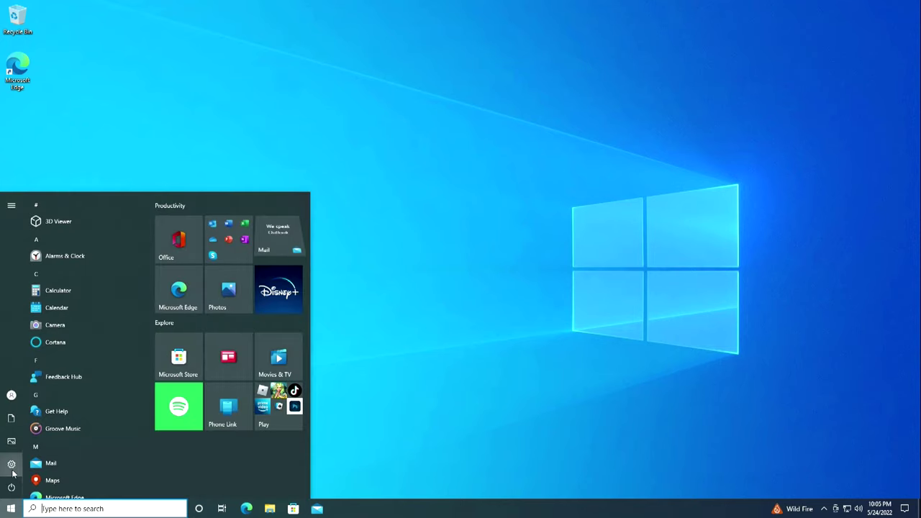
{"action": "left_click", "coordinate": [103, 465]}
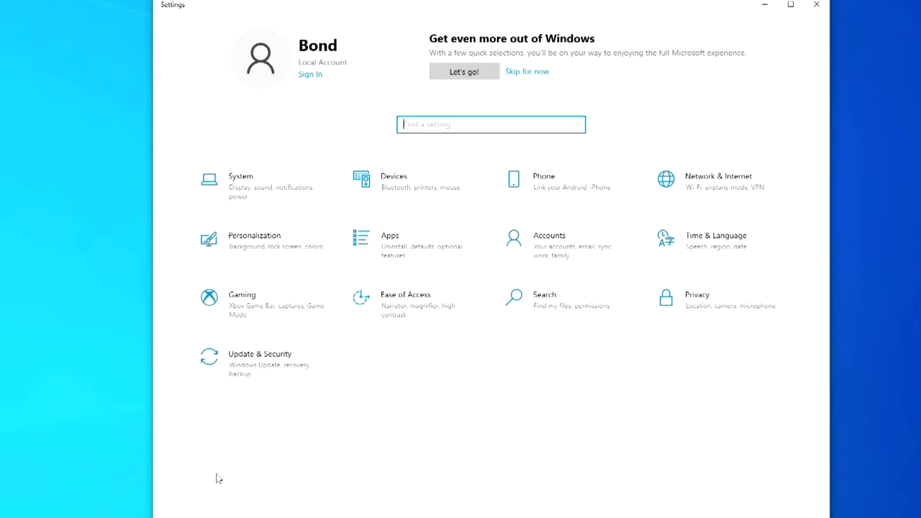
{"action": "left_click", "coordinate": [280, 370]}
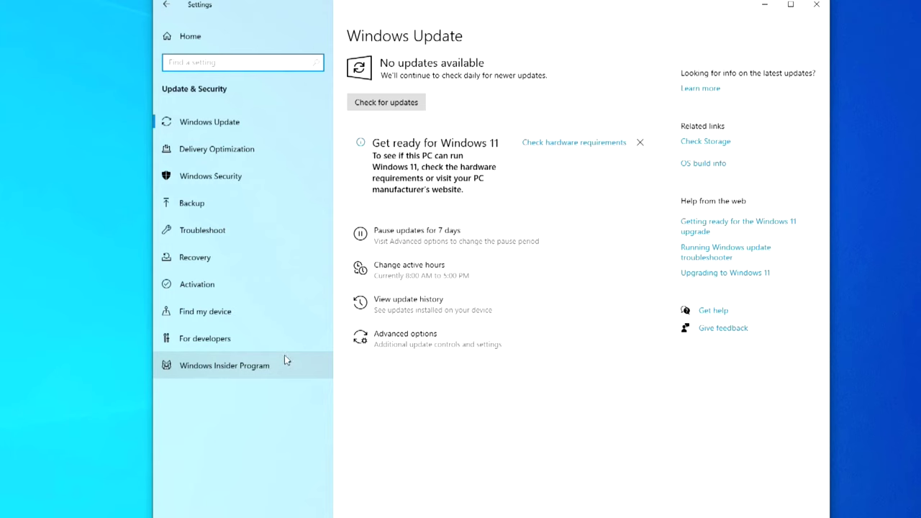
{"action": "left_click", "coordinate": [294, 287]}
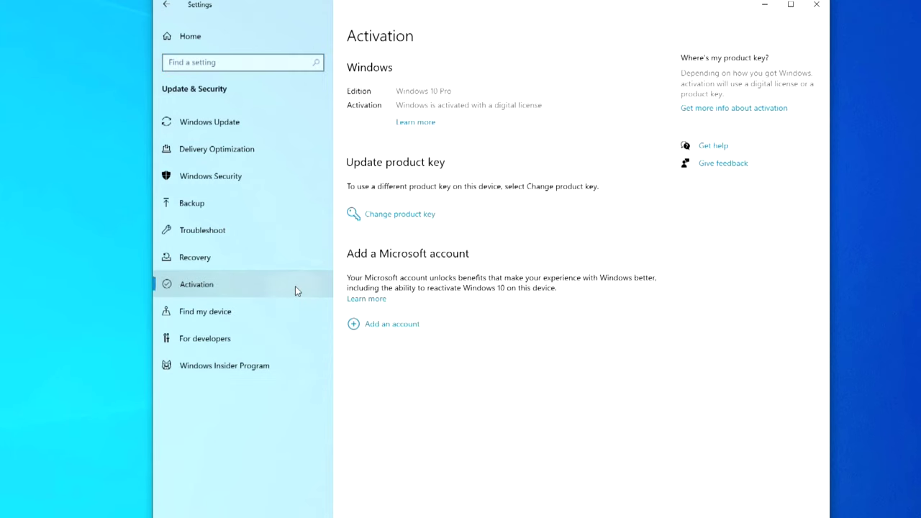